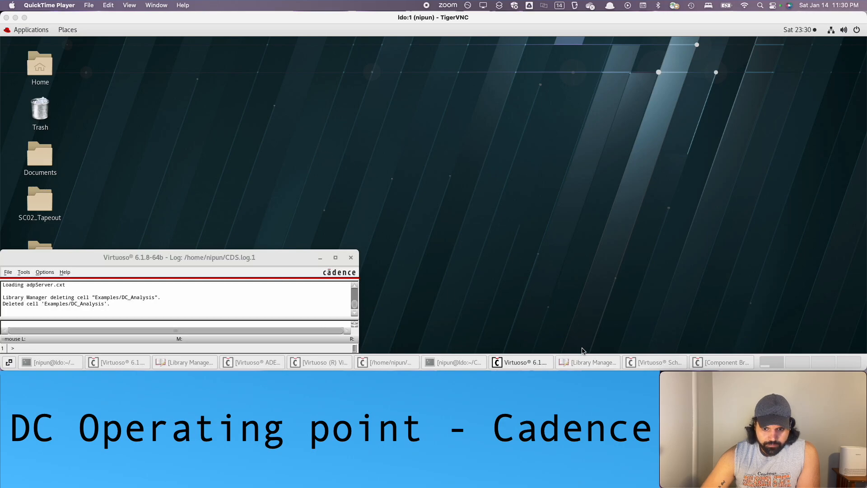
Step: Create a new schematic cell view named DC_analysis in the Examples library and move its window beside the Library Manager
left_click(588, 362)
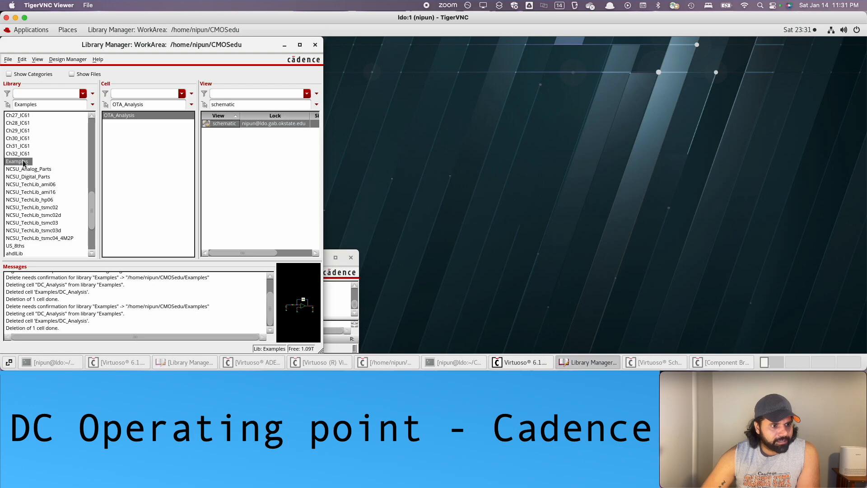
left_click(8, 59)
mouse_move(19, 70)
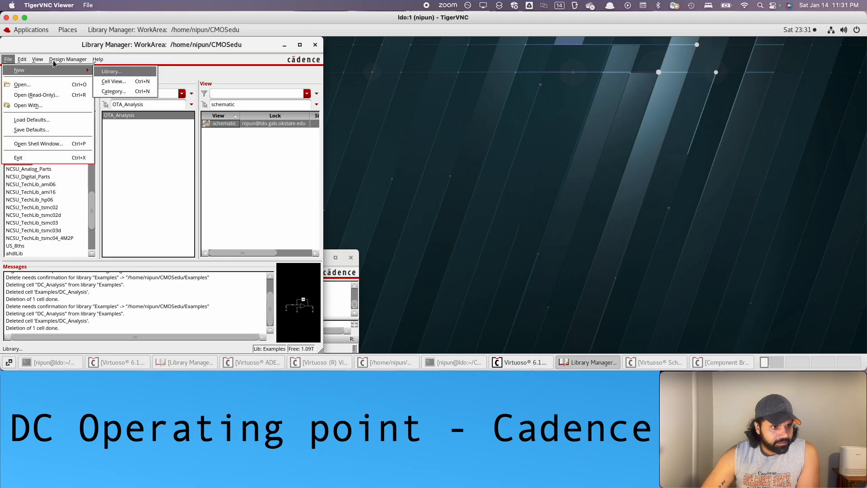
left_click(105, 82)
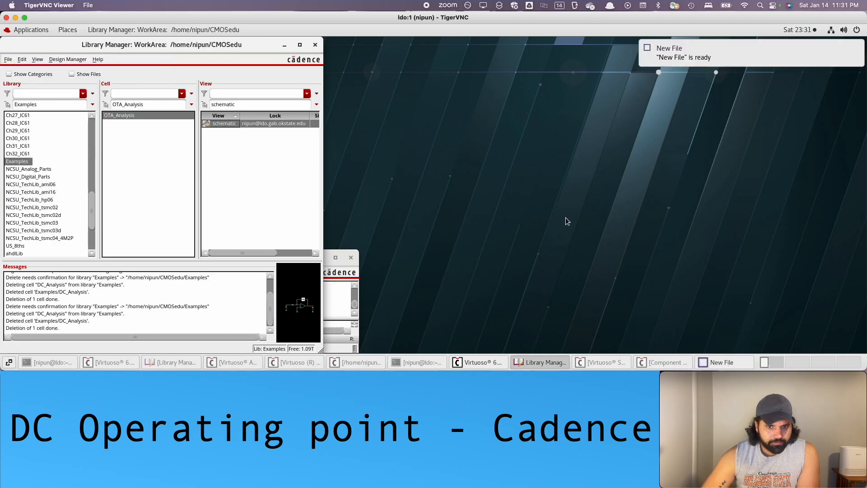
left_click(735, 366)
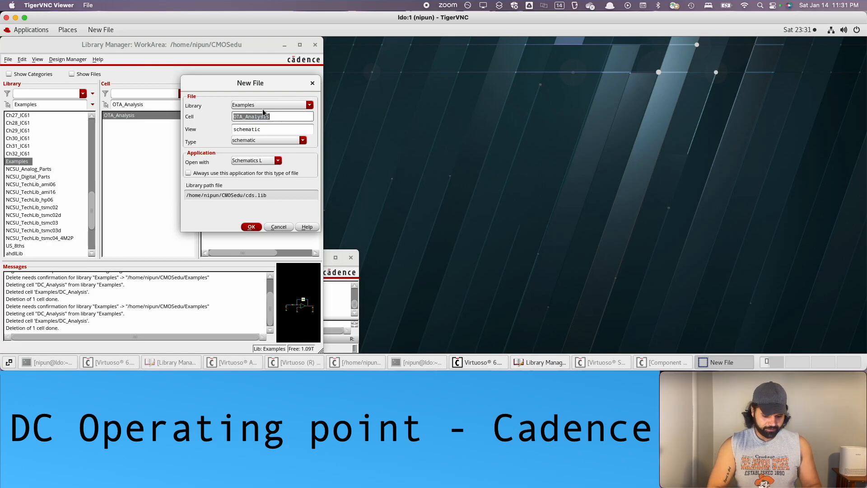
type("DC")
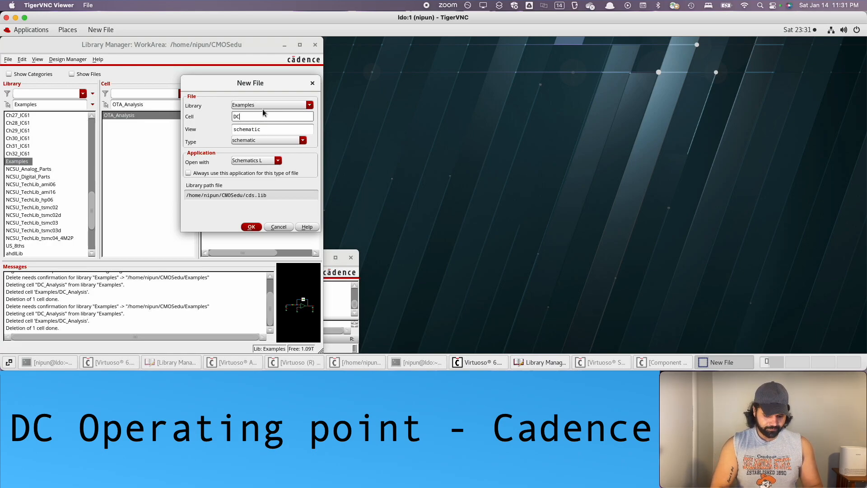
type("_analysis")
key("Return")
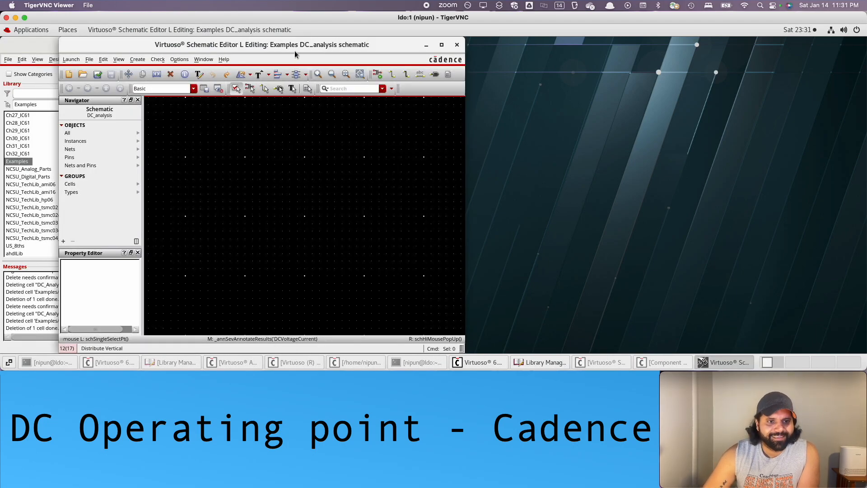
left_click_drag(295, 54, 600, 57)
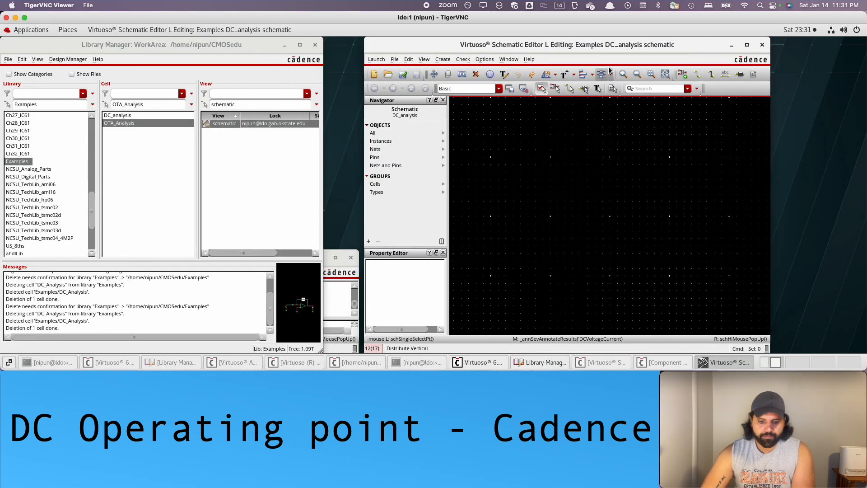
Step: Place two 1K res symbols from analogLib, one horizontal and one vertical below and to its right
key("i")
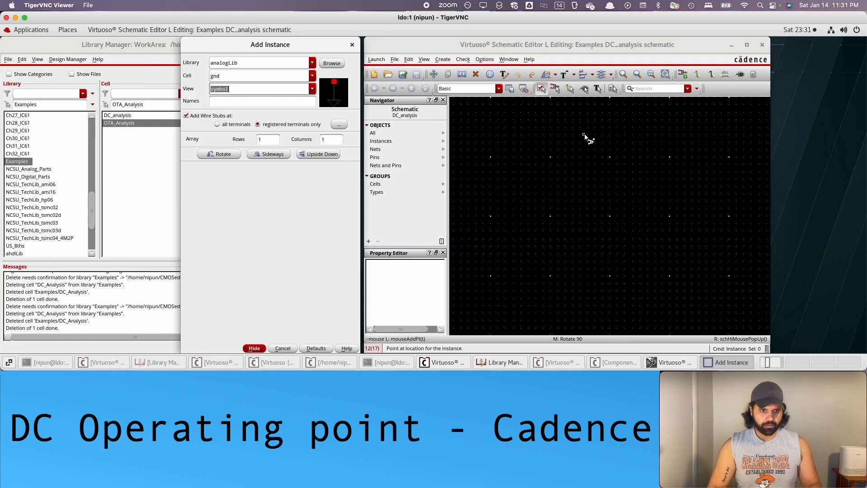
left_click(247, 78)
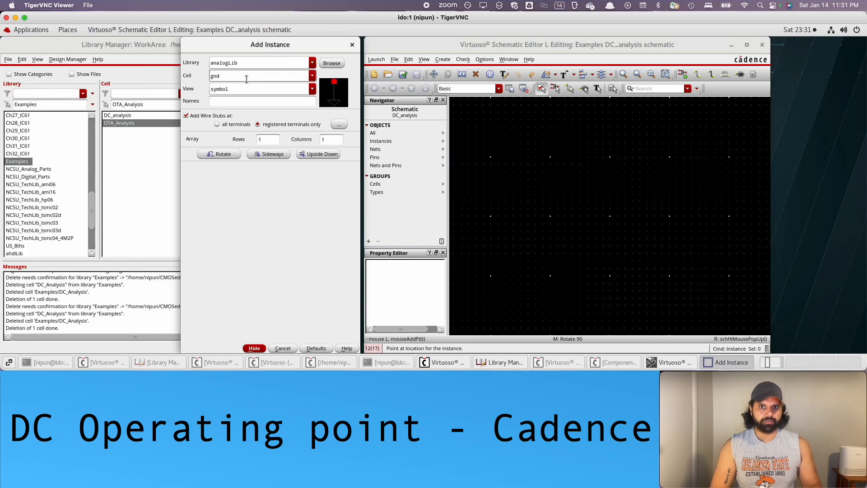
double_click(246, 79)
key("BackSpace")
type("res")
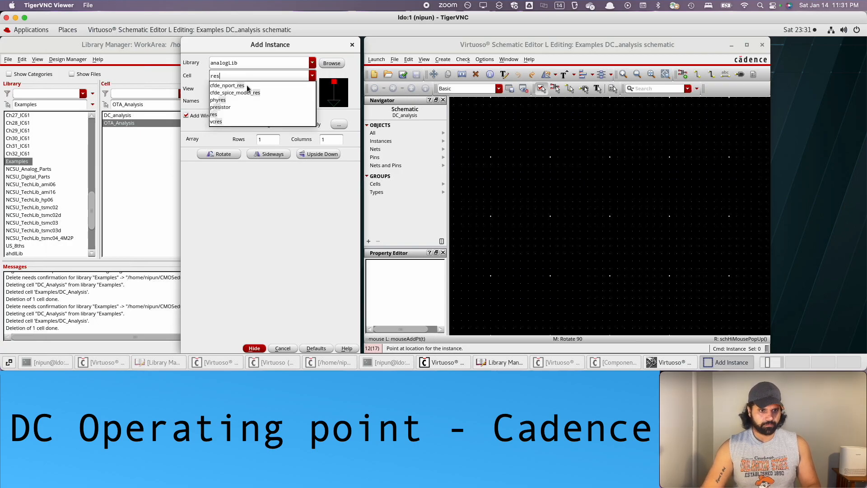
key("Tab")
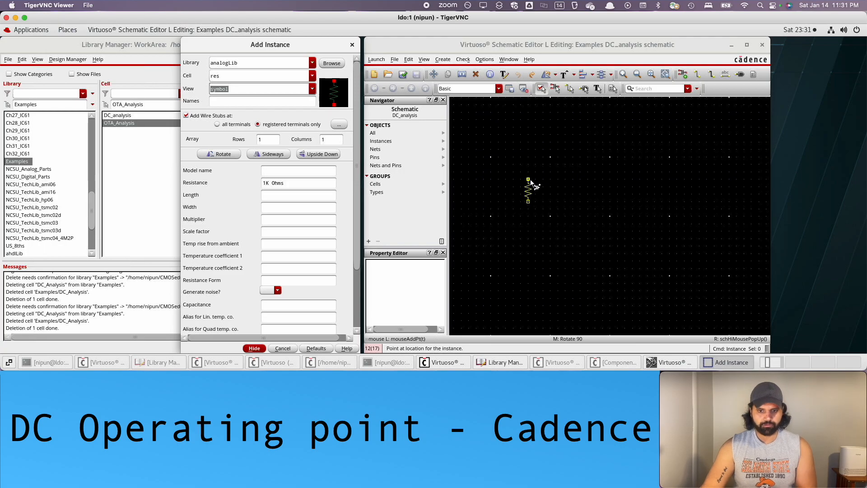
middle_click(587, 173)
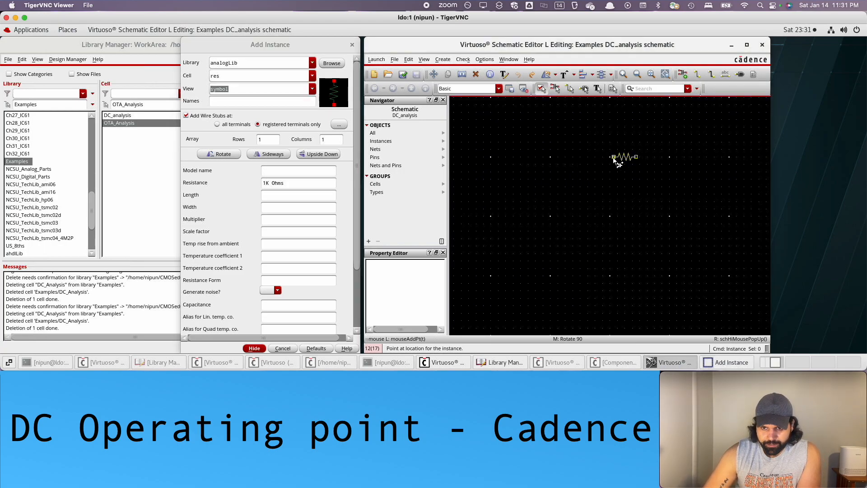
left_click(611, 160)
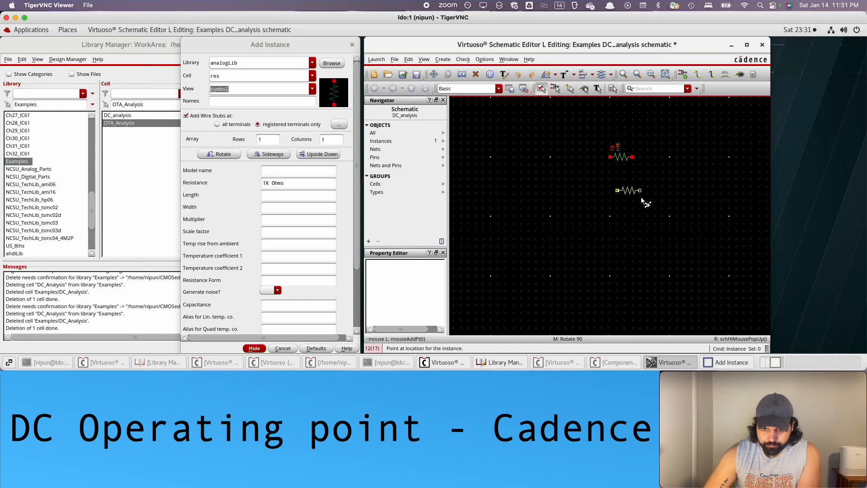
middle_click(689, 201)
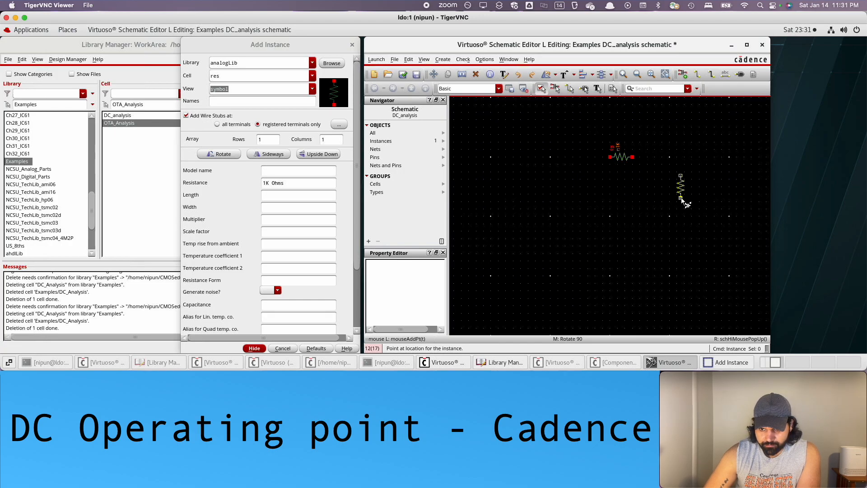
left_click(671, 202)
key("Escape")
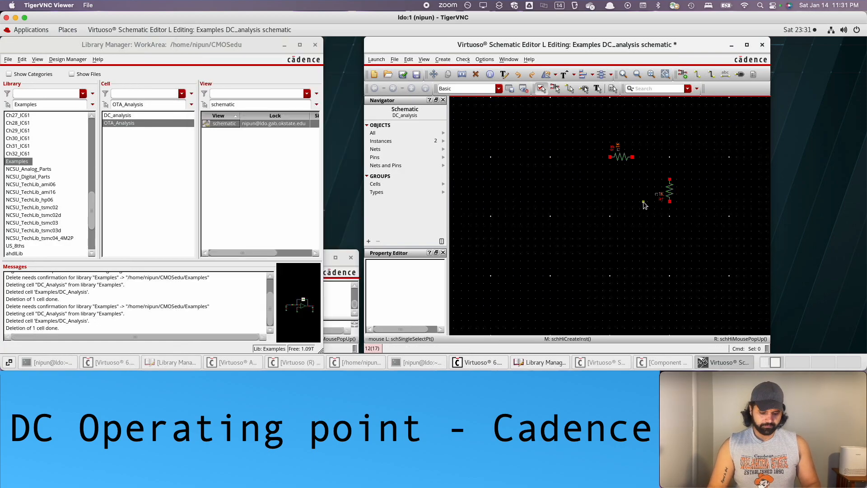
Step: Place a vdc source from analogLib with a DC voltage of 1 V, left of the two resistors
key("i")
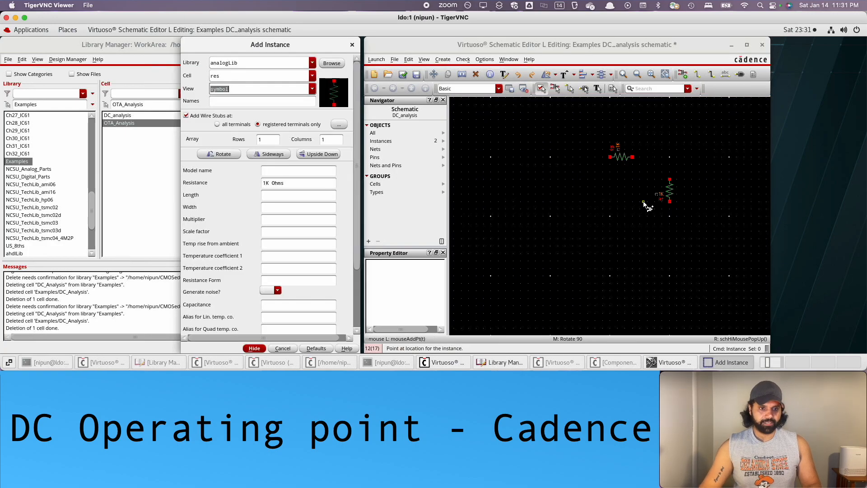
left_click(293, 84)
left_click(288, 80)
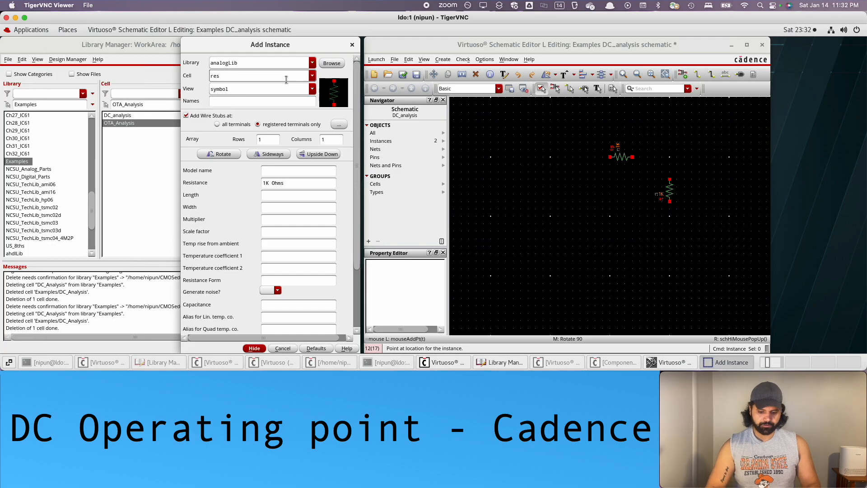
double_click(287, 79)
key("BackSpace")
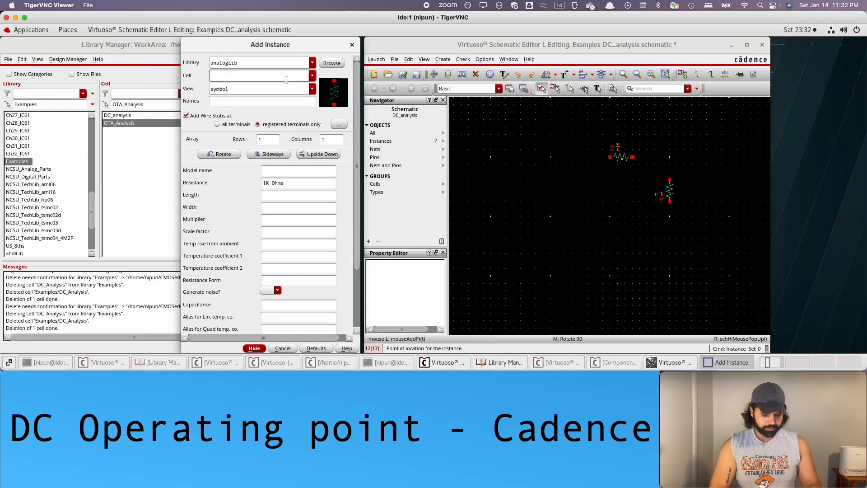
type("vdc")
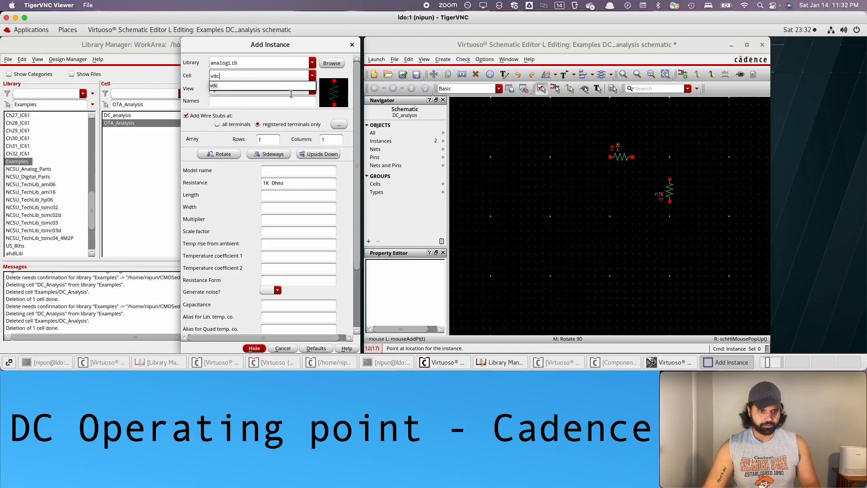
key("Tab")
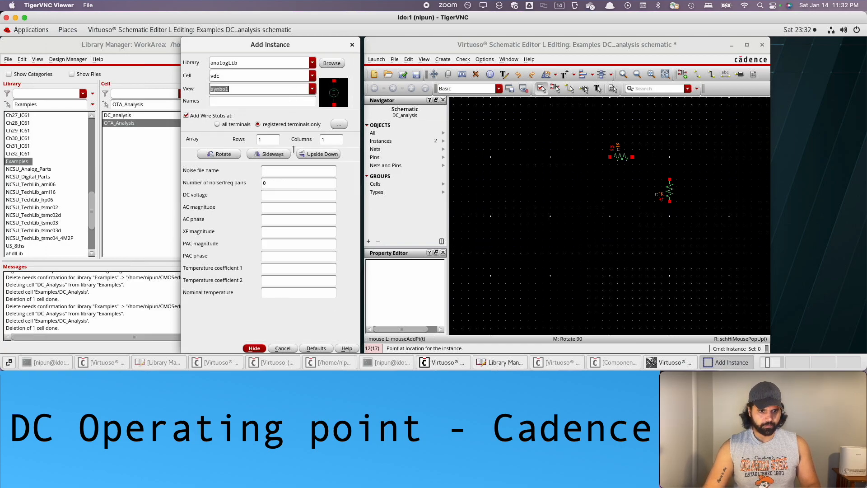
left_click(285, 195)
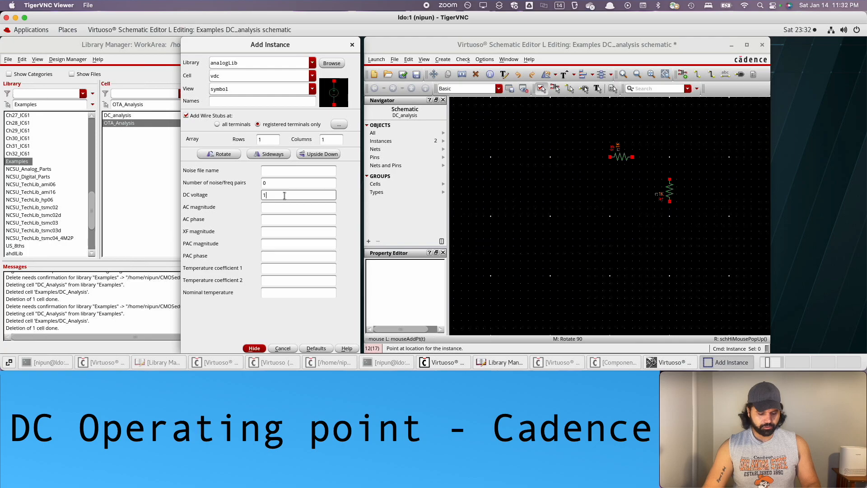
type("1")
key("Tab")
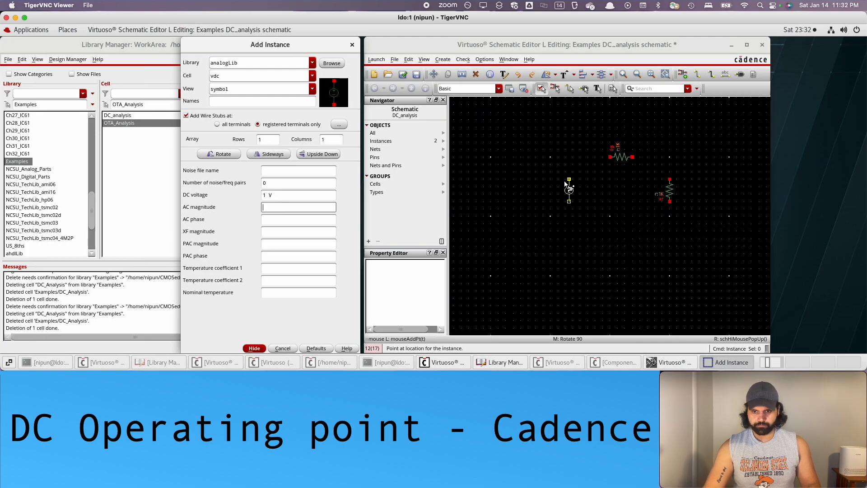
left_click(563, 181)
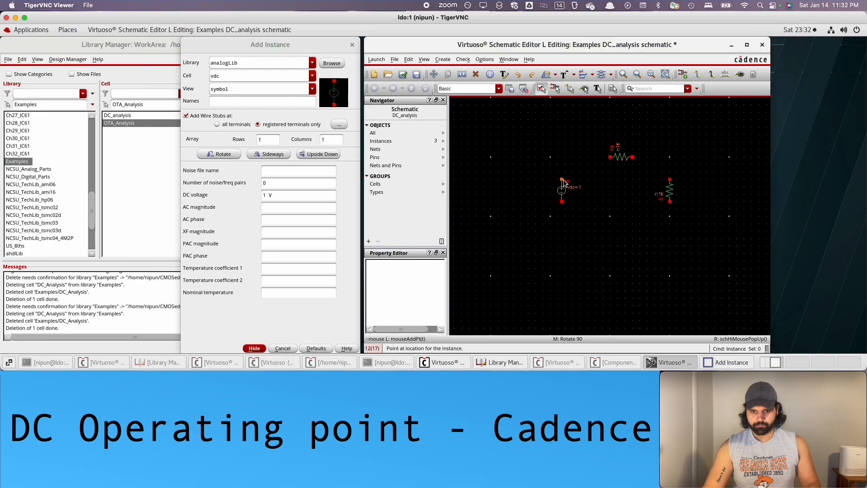
key("Escape")
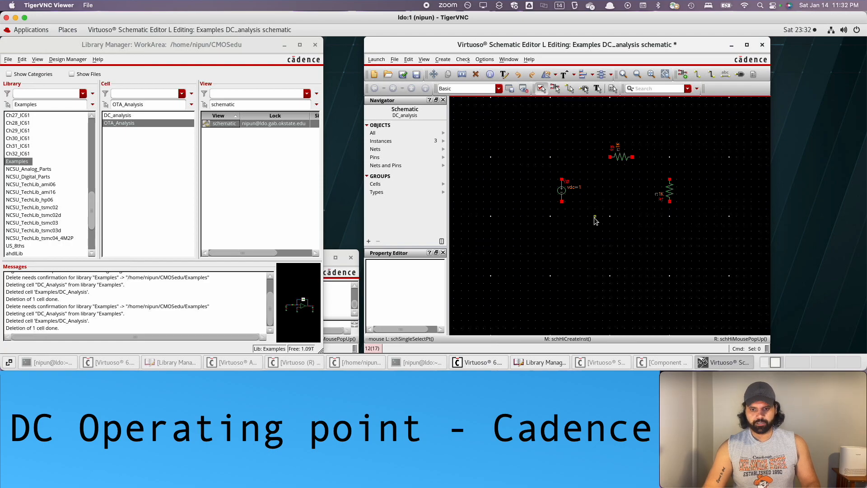
Step: Wire the voltage source and the two resistors together into a closed series loop
key("w")
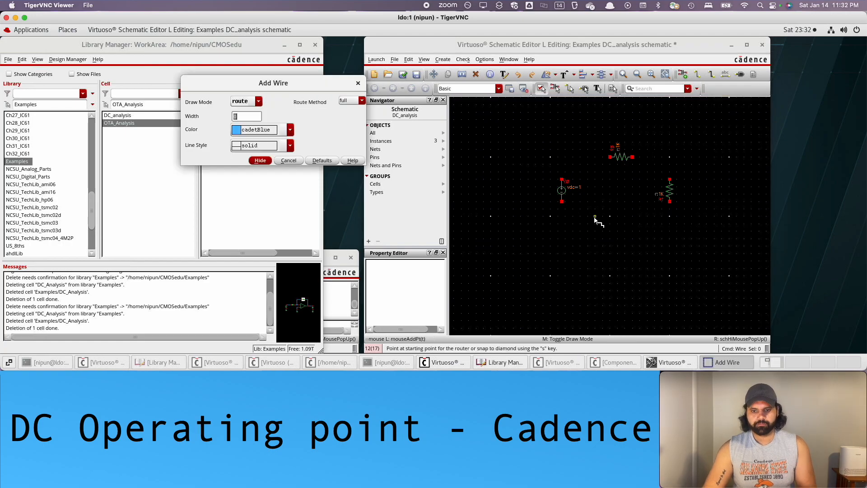
left_click(564, 181)
left_click(611, 157)
left_click(633, 157)
left_click(670, 179)
left_click(670, 202)
left_click(562, 201)
key("Escape")
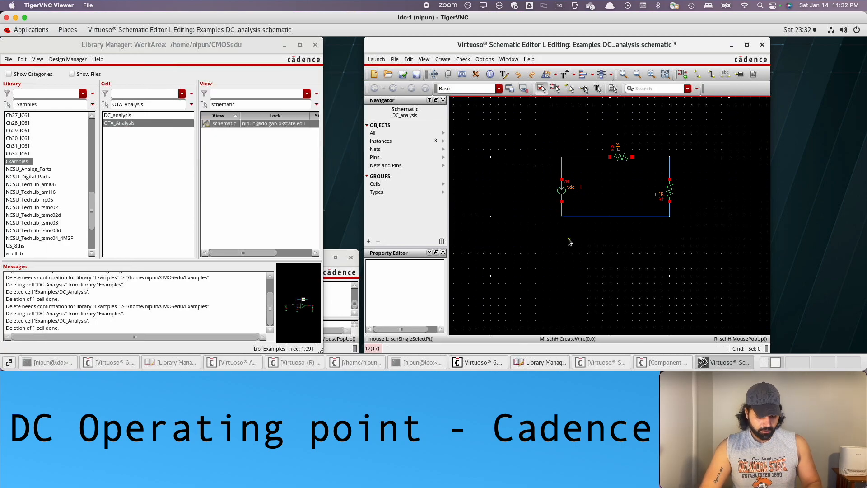
Step: Place a gnd symbol from analogLib on the bottom wire's corner beneath the voltage source
key("i")
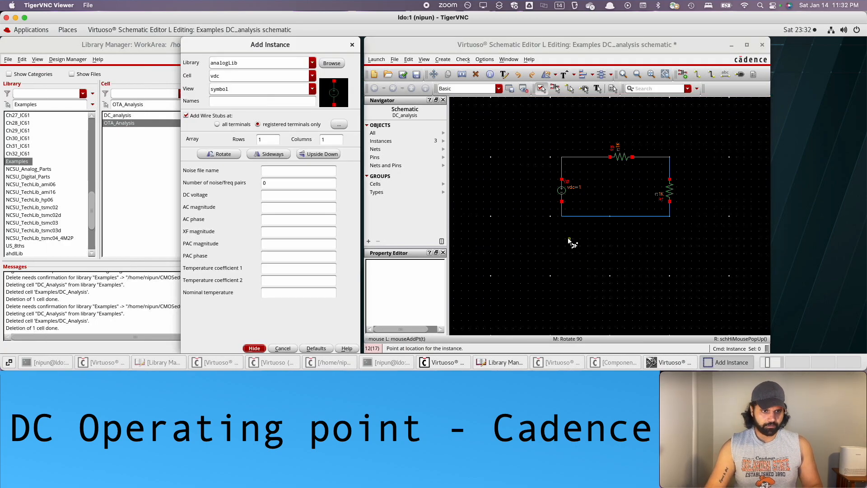
left_click(233, 75)
double_click(234, 75)
key("BackSpace")
type("gnd")
key("Tab")
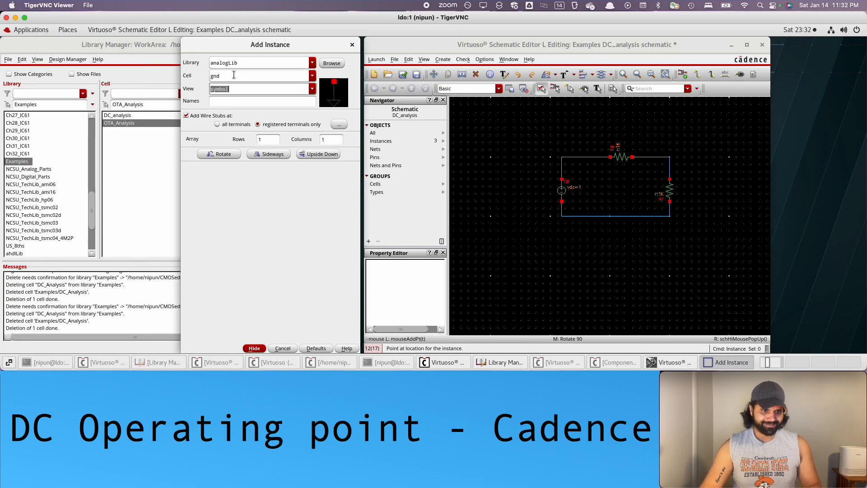
left_click(563, 217)
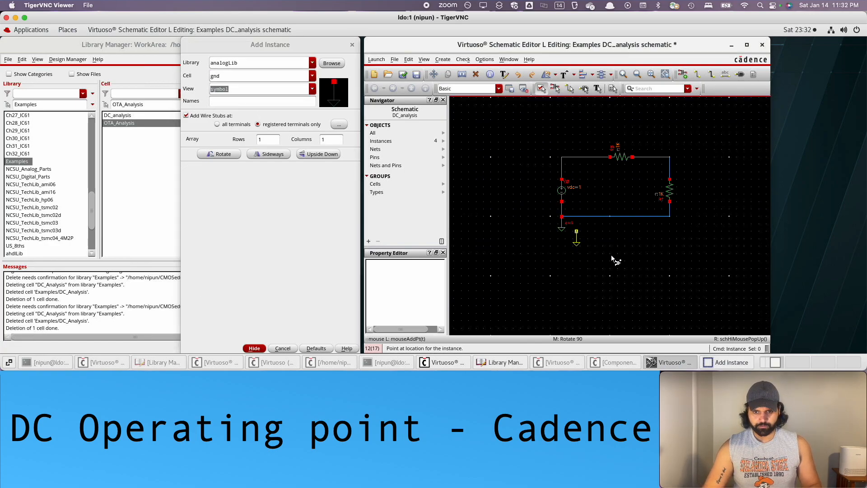
key("Escape")
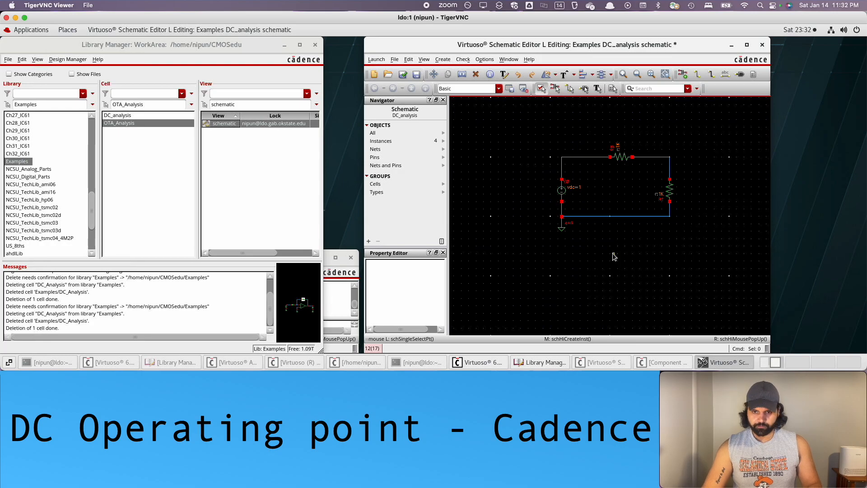
Step: Name the wire between the source and the horizontal resistor Vin and the wire between the resistors Vout, and check and save the schematic
key("f")
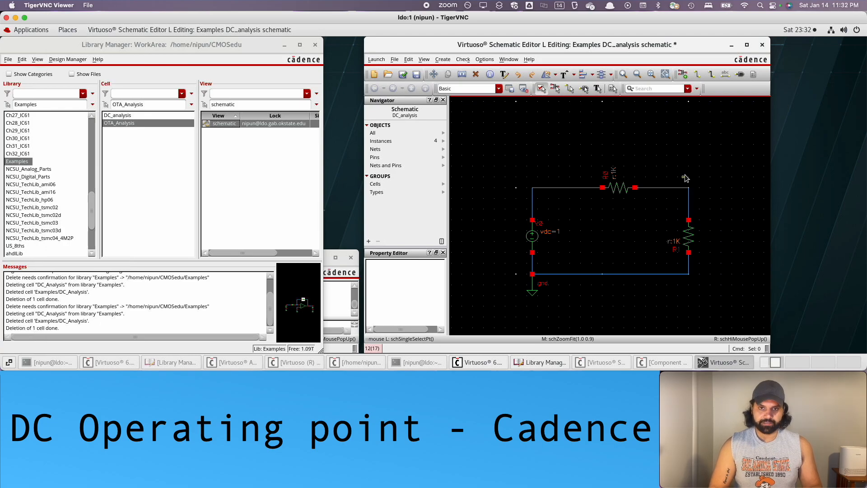
type("l")
type("V")
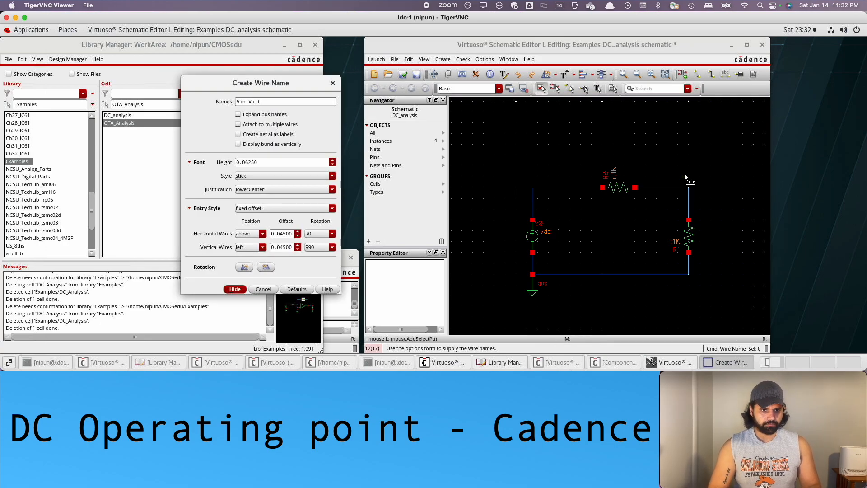
type("in Vout")
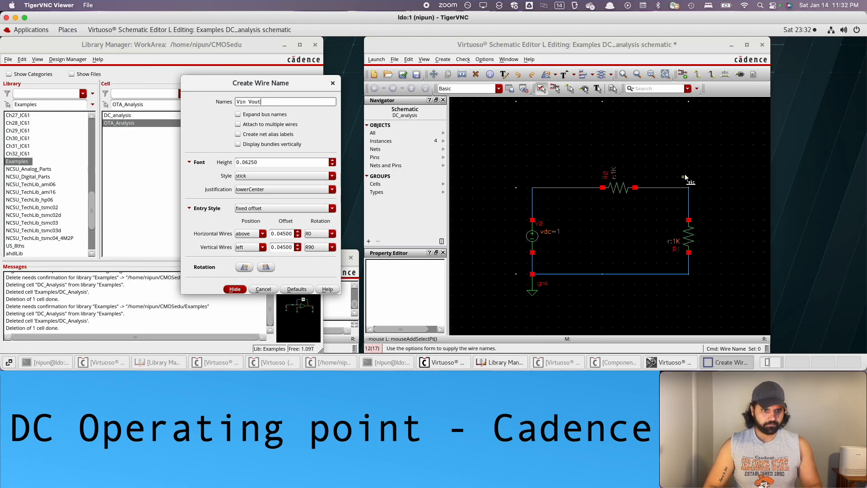
key("Return")
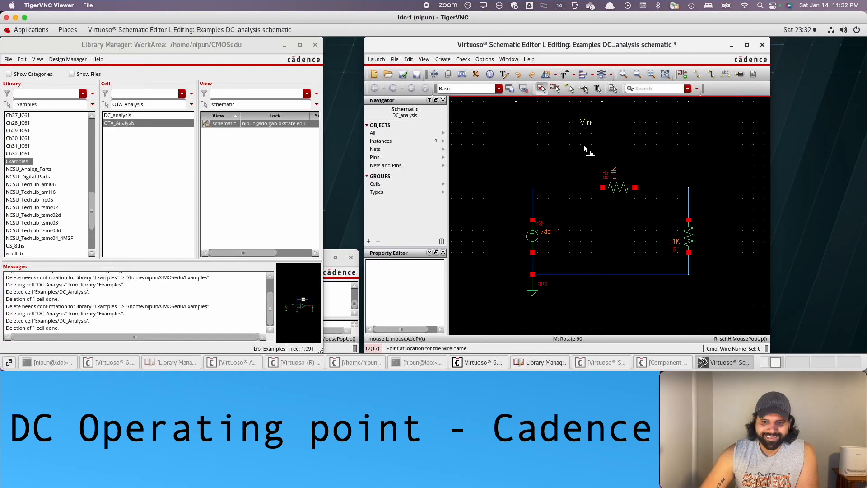
left_click(542, 188)
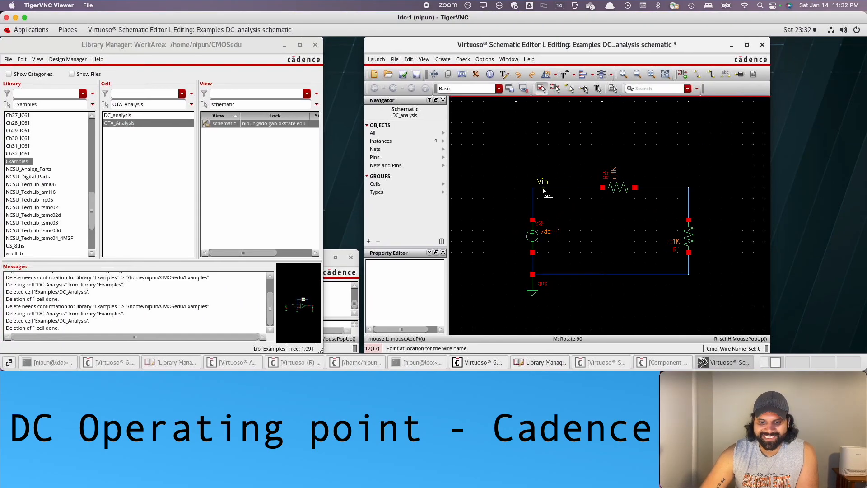
left_click(676, 190)
key("Escape")
left_click(403, 75)
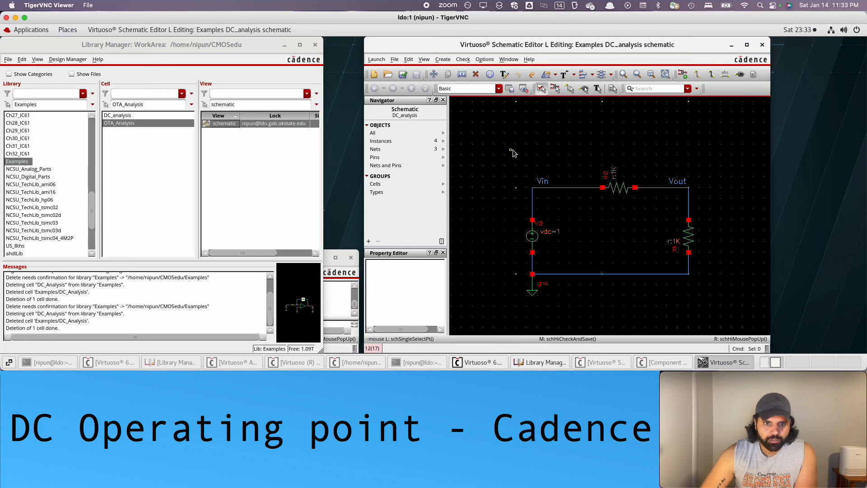
Step: Launch ADE L for the DC_analysis schematic and place its window beside the schematic, over the Library Manager
left_click(395, 60)
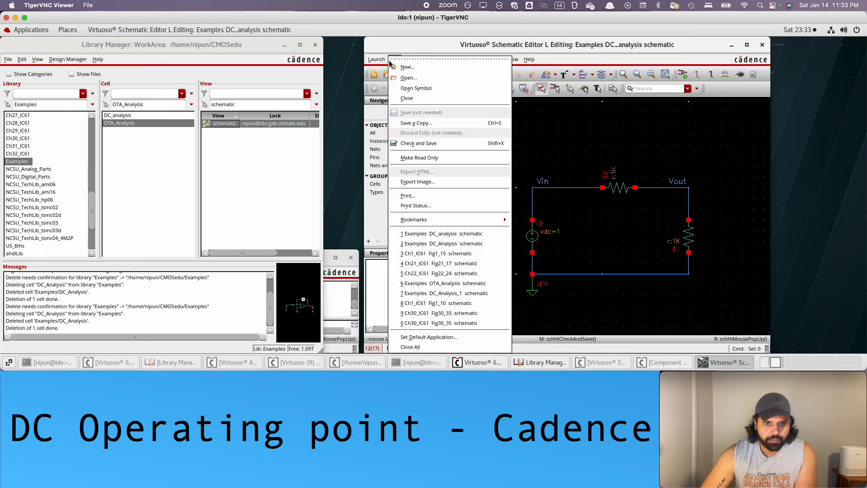
mouse_move(379, 64)
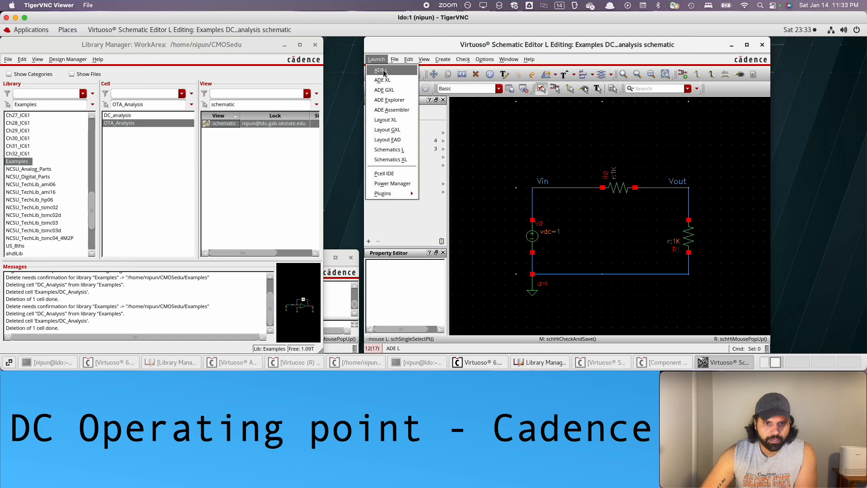
left_click(382, 71)
left_click_drag(284, 134, 288, 47)
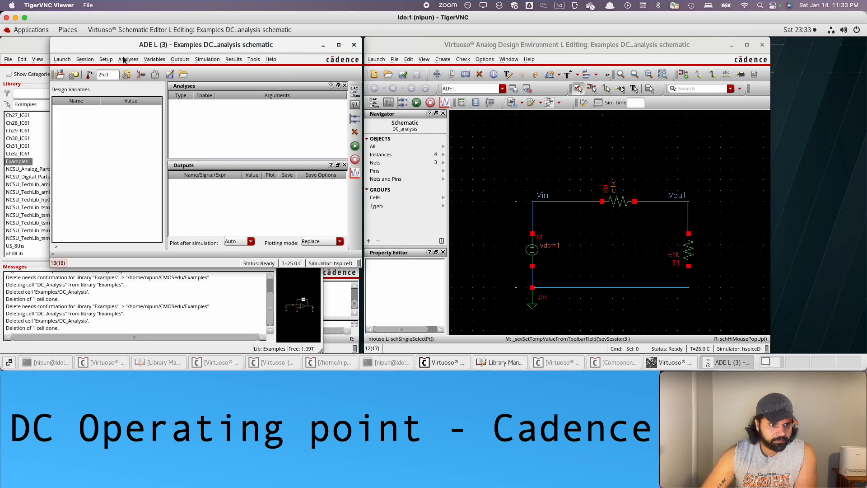
Step: Set the simulator for the ADE L session to spectre
left_click(106, 60)
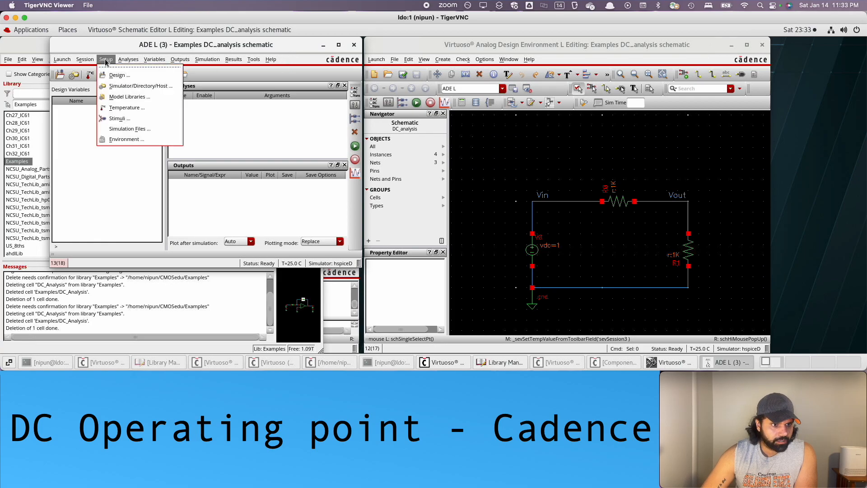
left_click(117, 91)
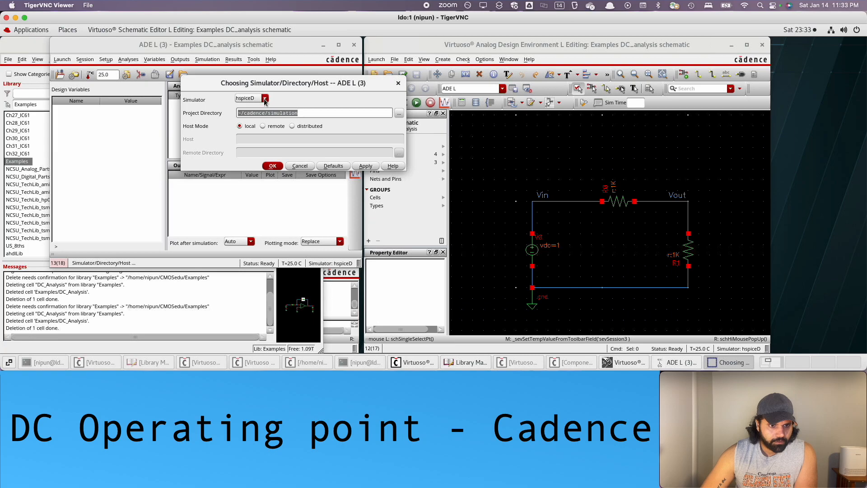
left_click(265, 98)
left_click(246, 114)
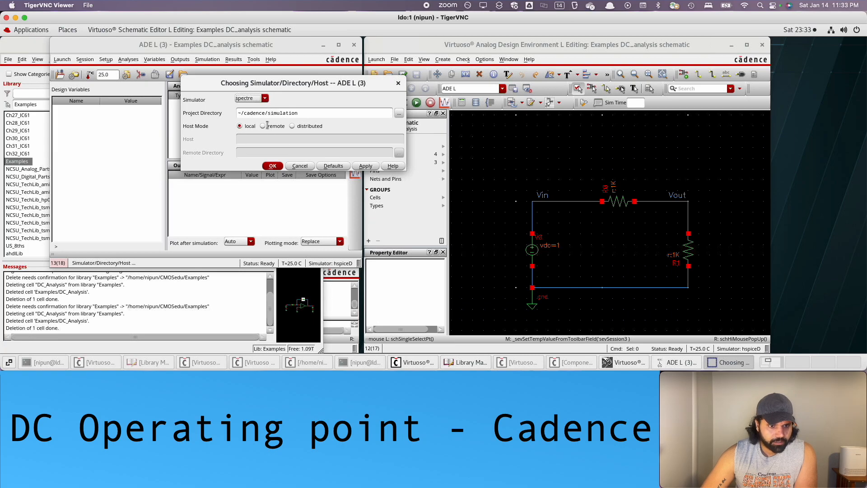
left_click(273, 166)
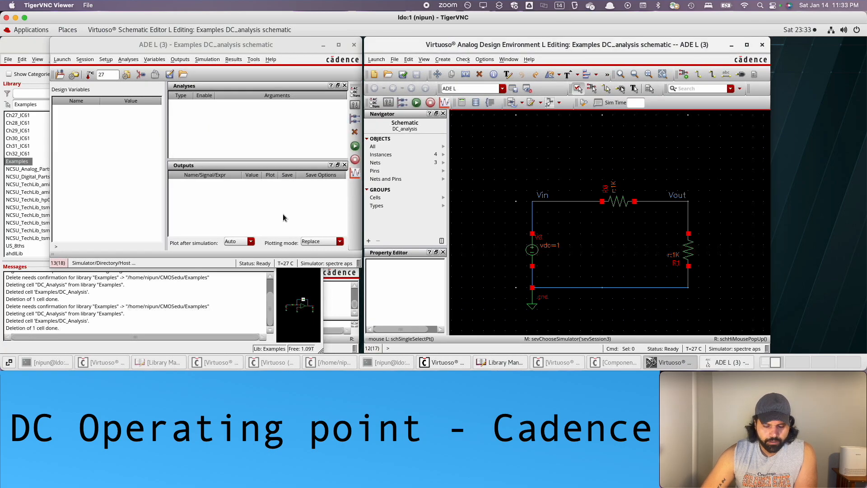
Step: Add an enabled dc analysis to the session with Save DC Operating Point turned on
left_click(354, 97)
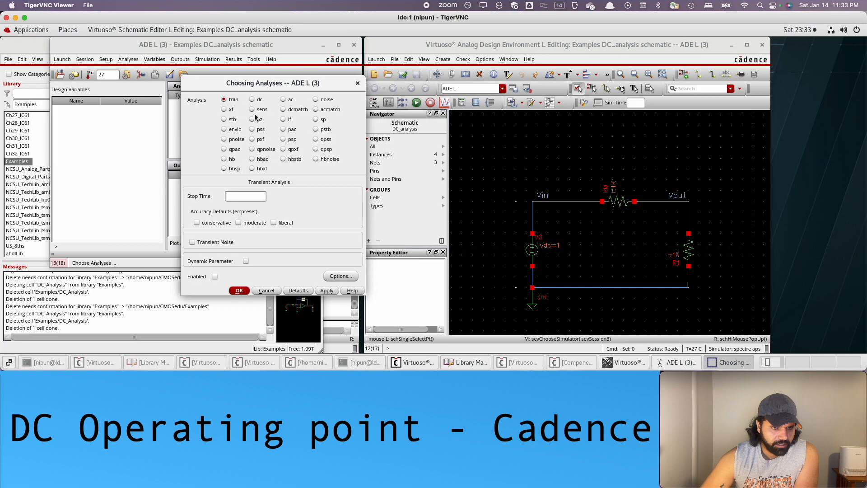
left_click(257, 99)
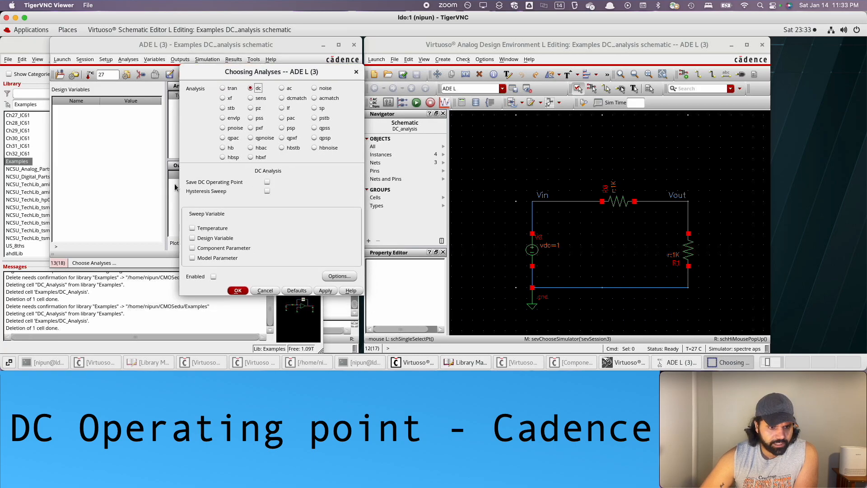
left_click(267, 182)
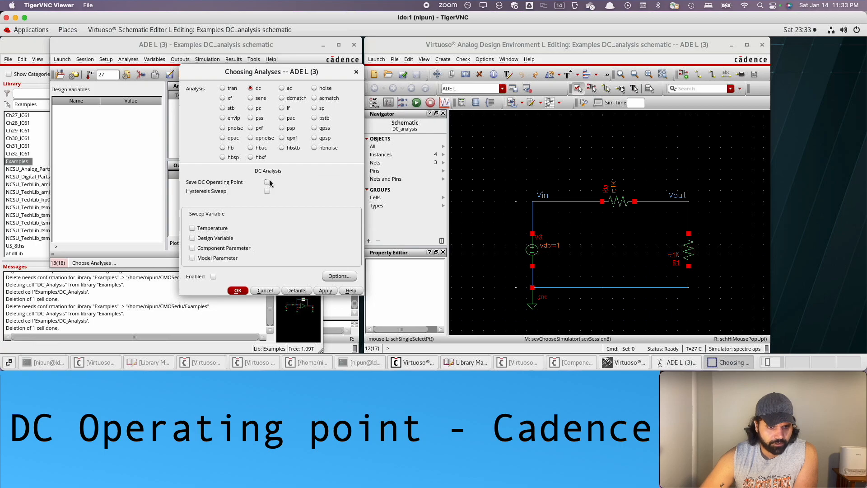
left_click(267, 182)
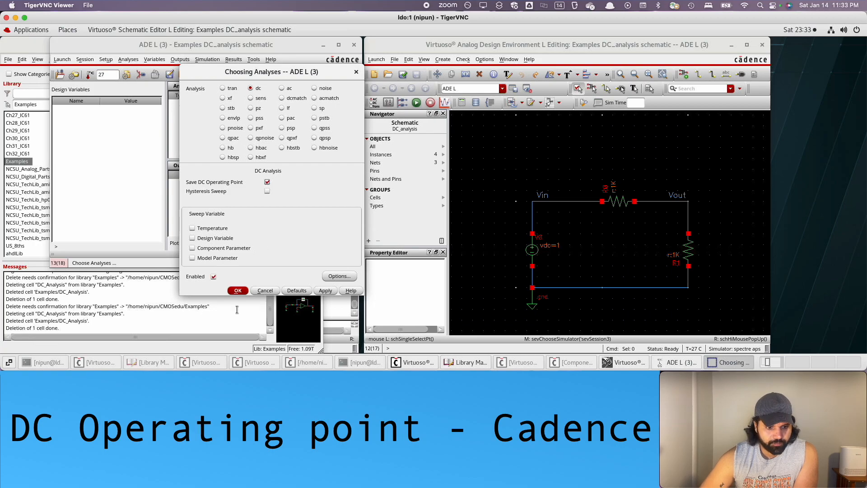
left_click(237, 291)
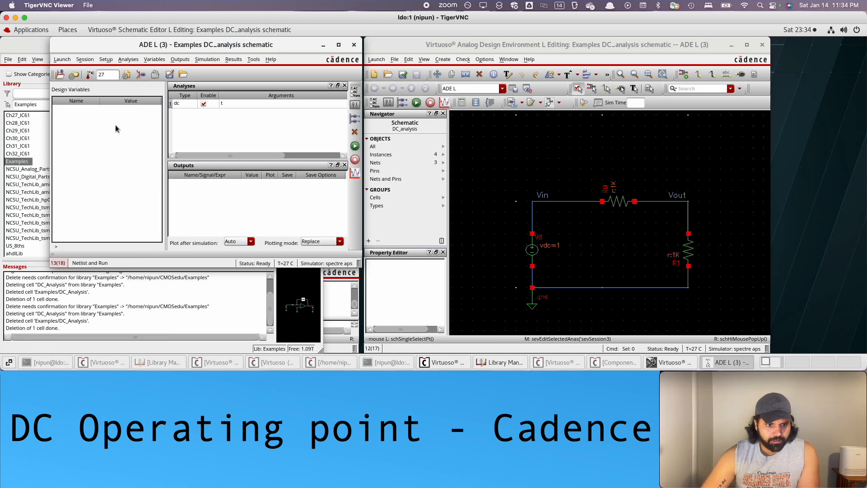
Step: Netlist and run the simulation, review the Spectre output log to its end and close the log
left_click(355, 146)
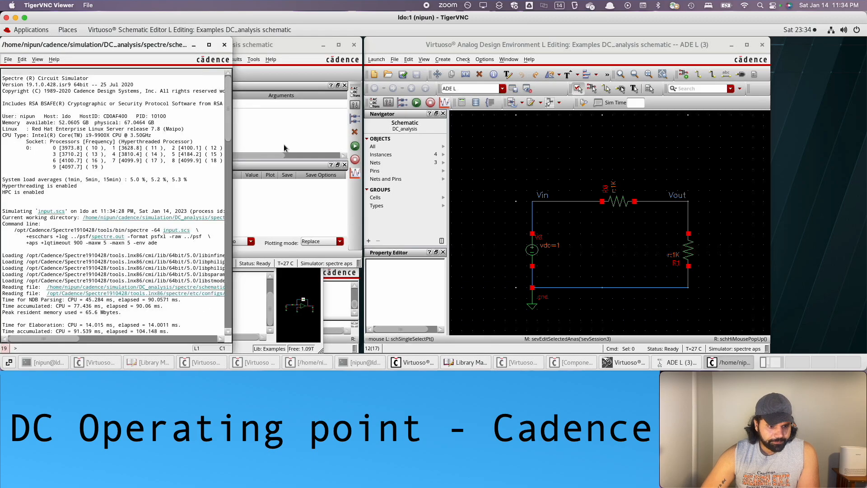
left_click_drag(226, 131, 231, 348)
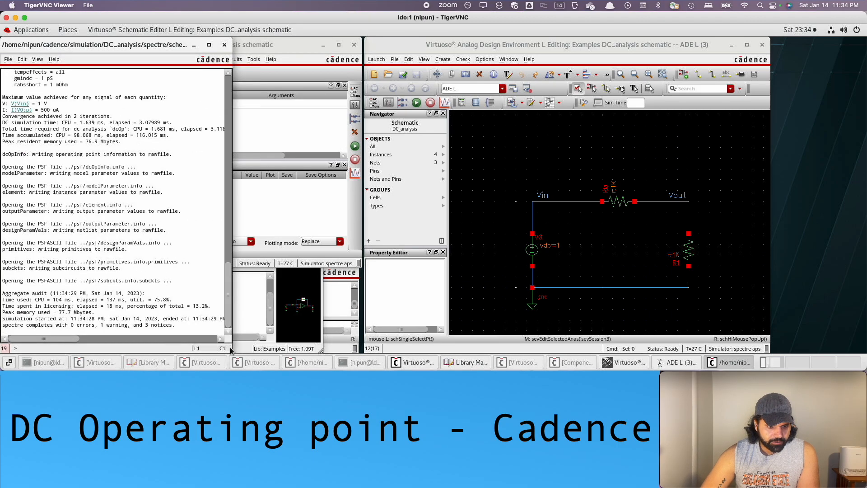
left_click(226, 46)
Step: Annotate the schematic with the simulated DC voltages and currents
left_click(486, 162)
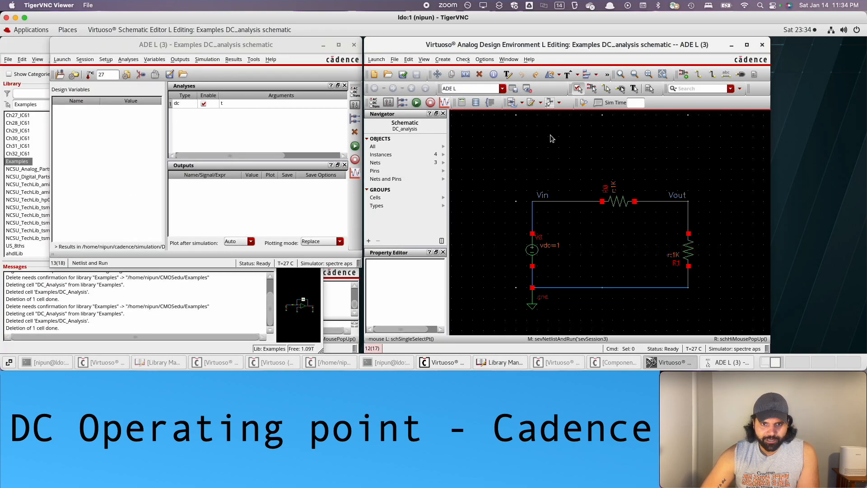
left_click(424, 60)
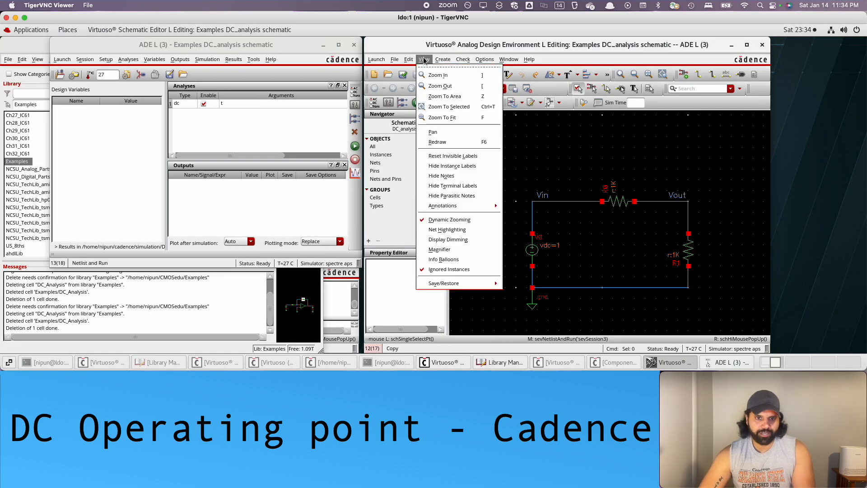
mouse_move(473, 207)
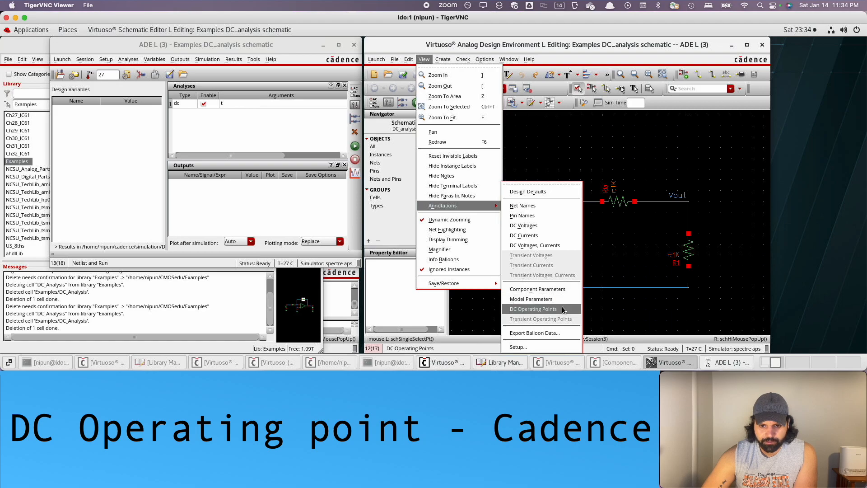
left_click(556, 246)
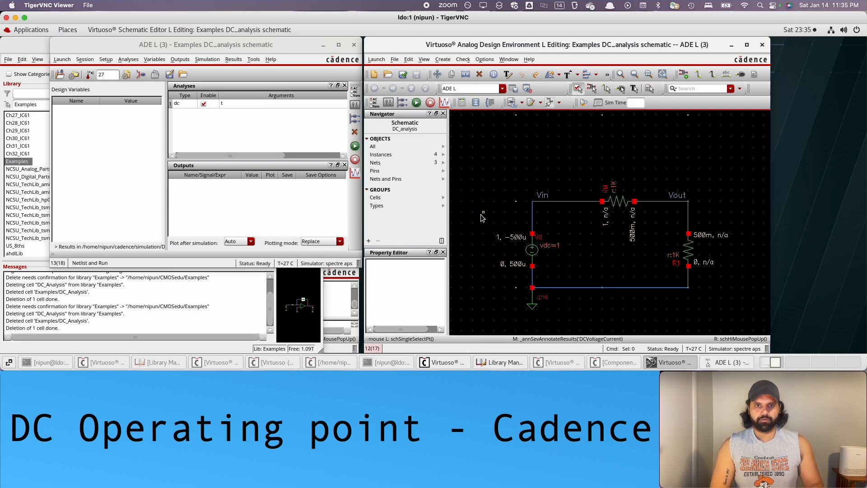
Step: Place the note text "DC Operating points" centred above the circuit and fit the schematic in view
key("shift+l")
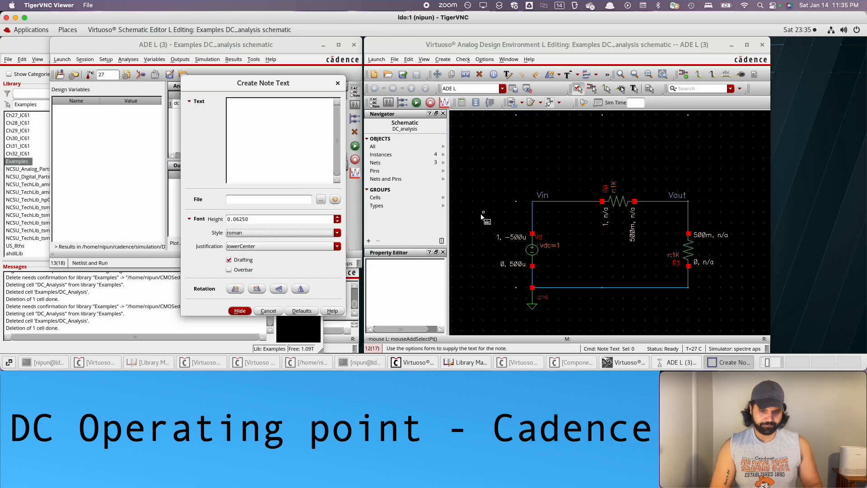
scroll(483, 217, "down", 2)
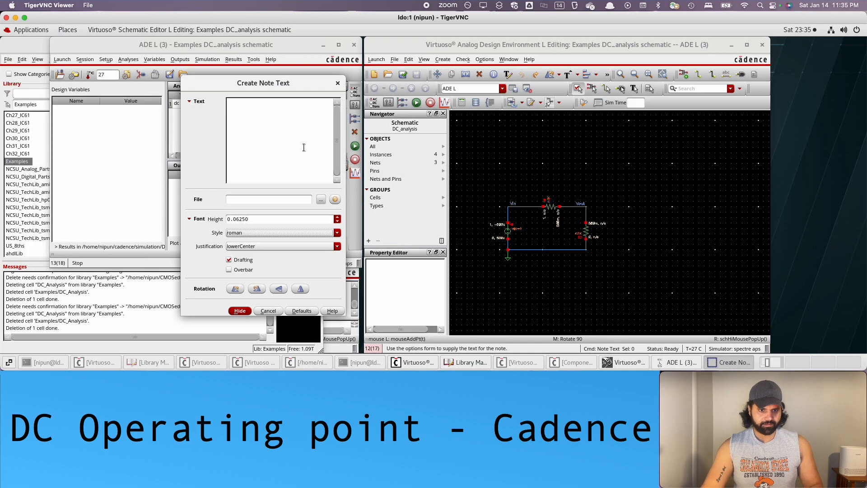
type("D")
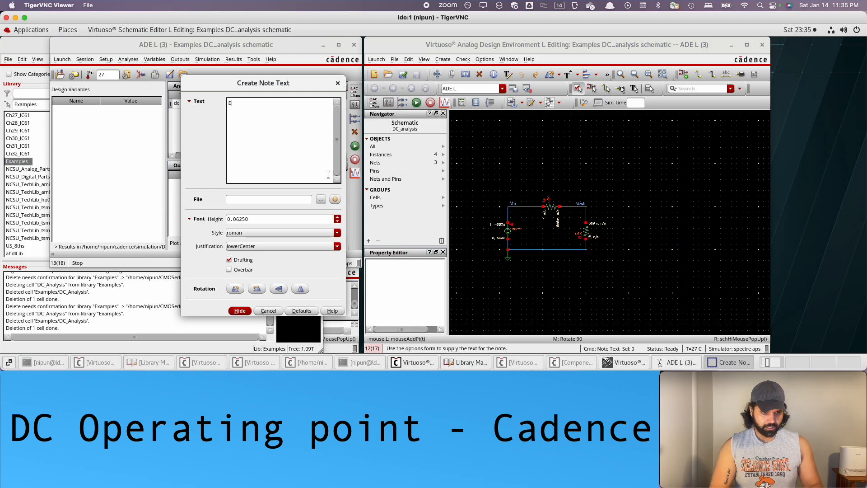
type("C Opera")
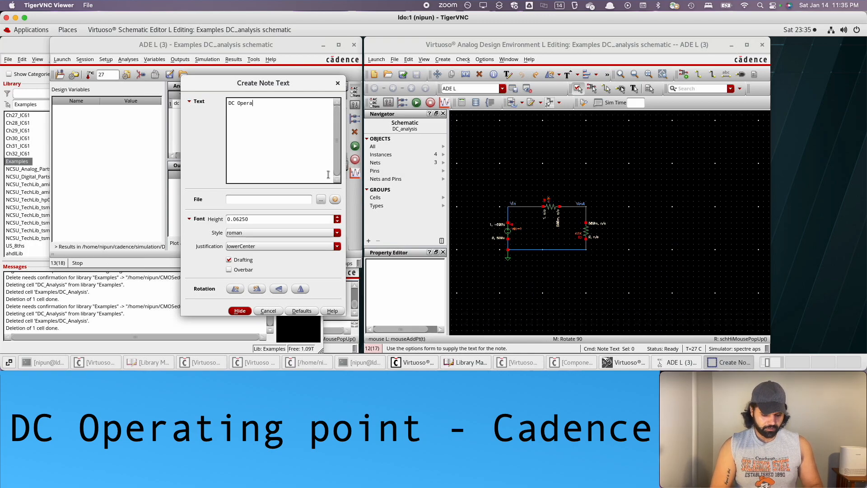
type("ting points")
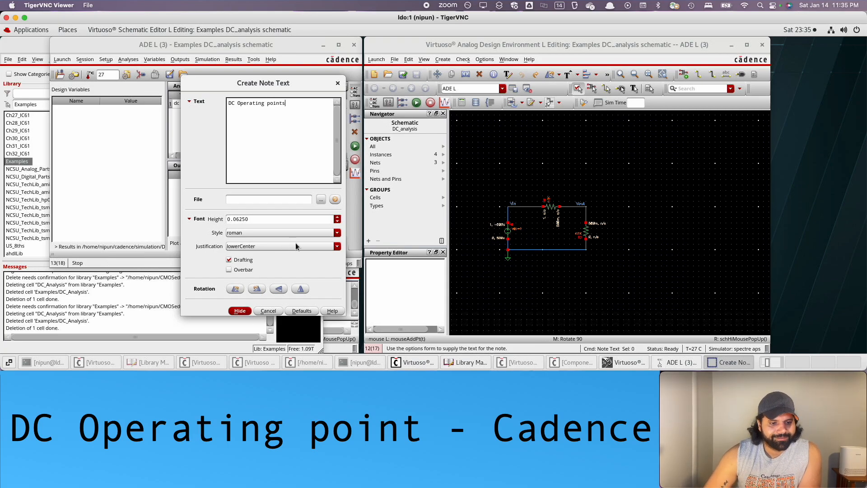
left_click(240, 312)
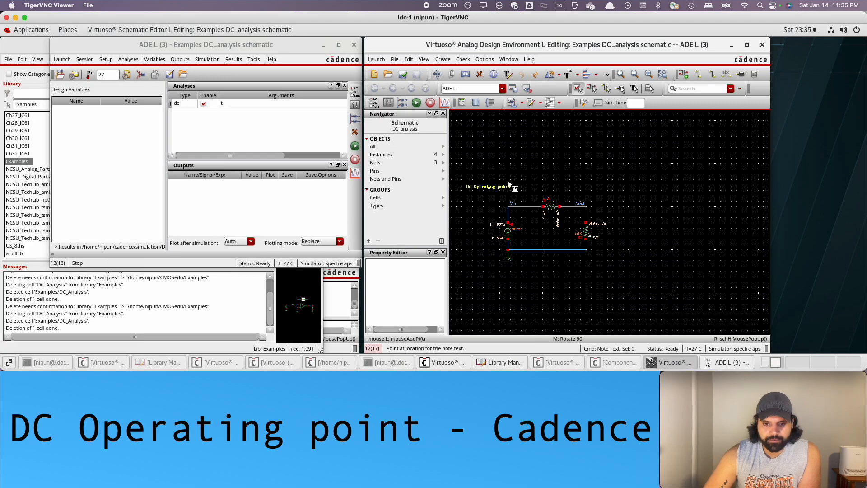
left_click(550, 179)
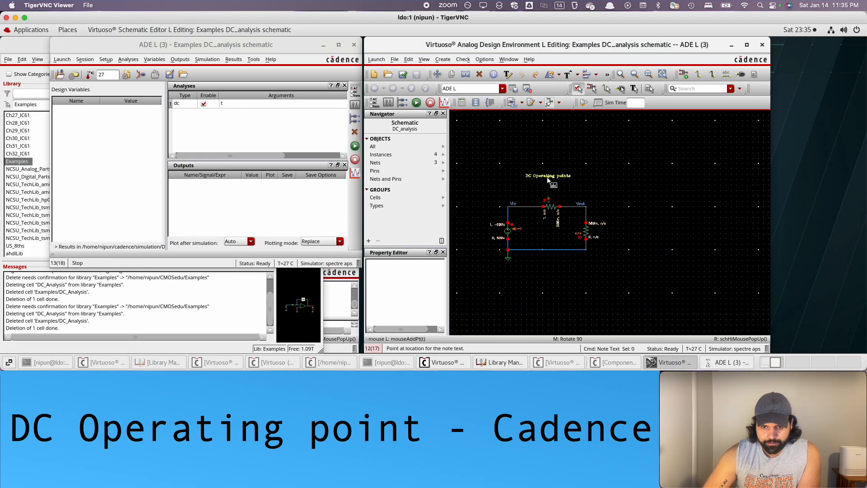
key("Escape")
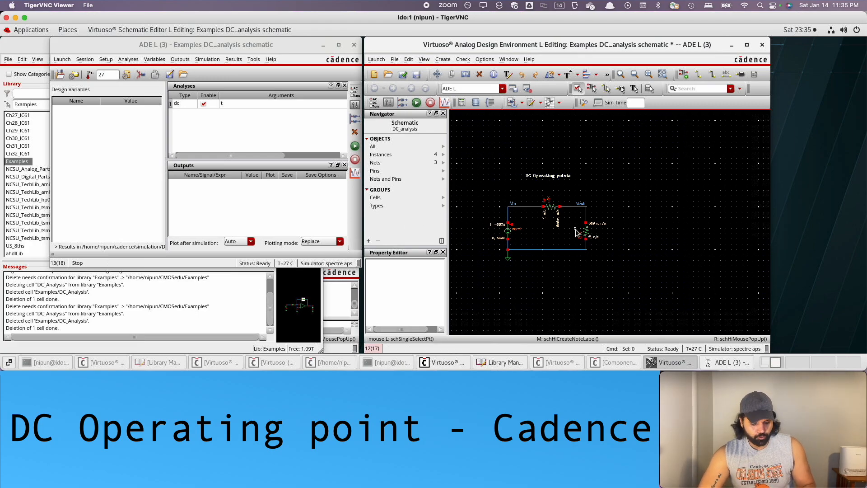
key("f")
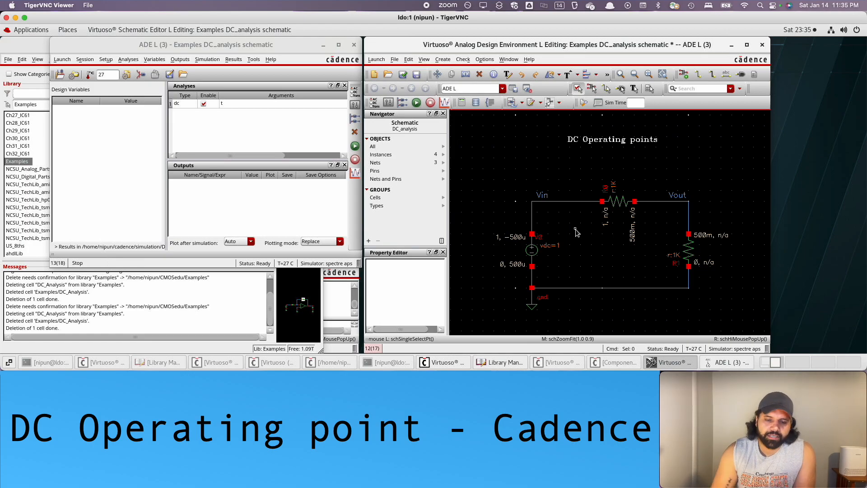